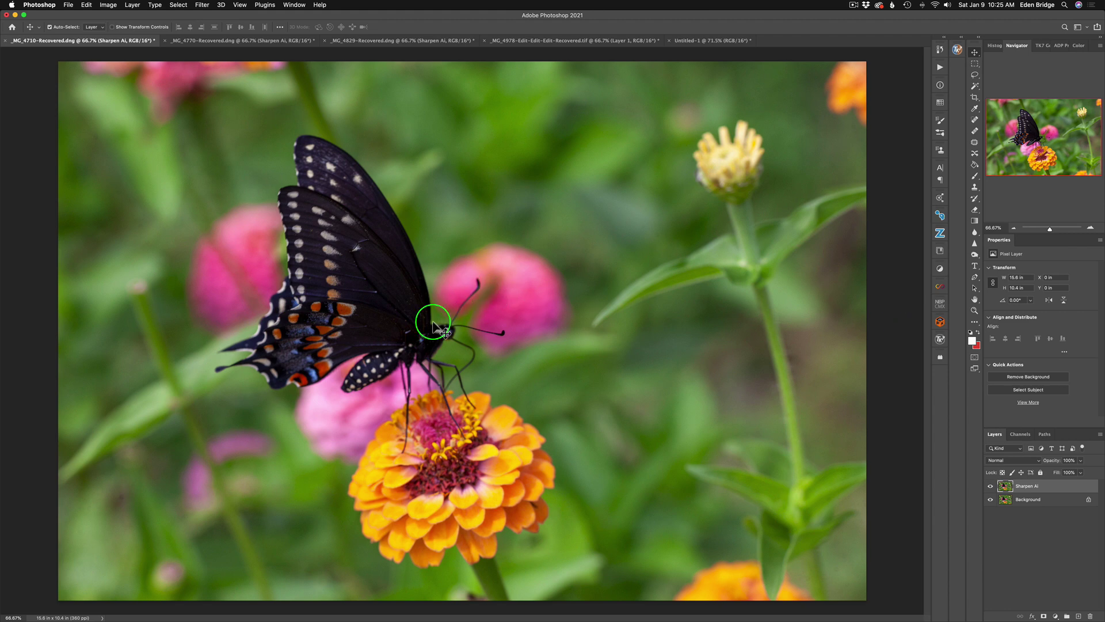
- Zoom and pan the canvas to inspect the butterfly's head and wing closely
{"action": "scroll", "coordinate": [432, 322], "scroll_direction": "up", "scroll_amount": 10}
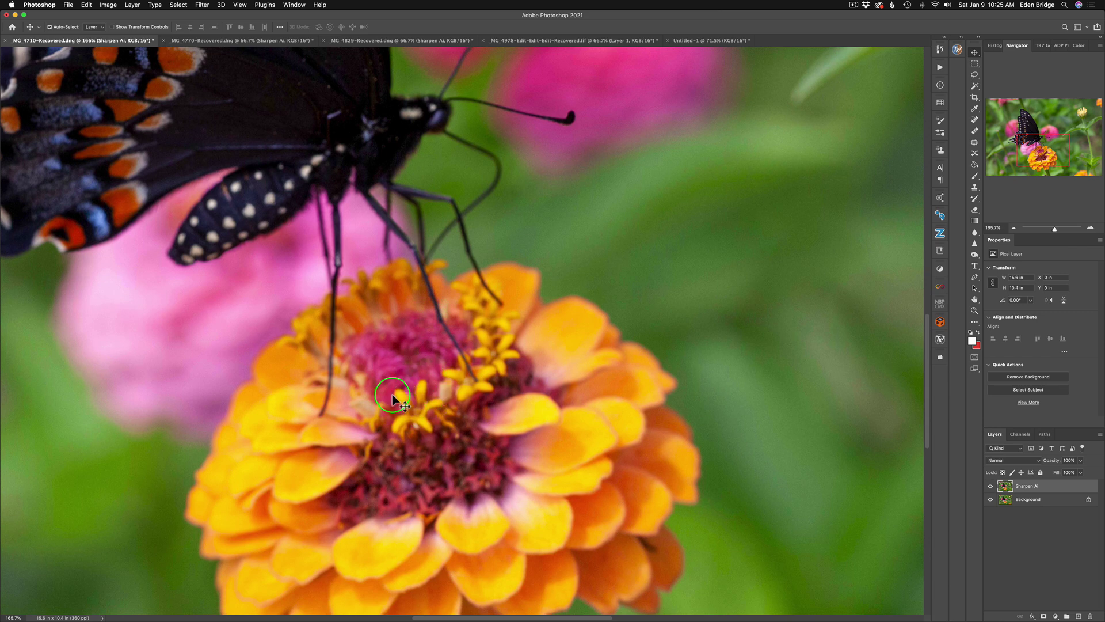
{"action": "scroll", "coordinate": [393, 399], "scroll_direction": "up", "scroll_amount": 1}
{"action": "scroll", "coordinate": [393, 398], "scroll_direction": "up", "scroll_amount": 1}
{"action": "scroll", "coordinate": [395, 394], "scroll_direction": "up", "scroll_amount": 5}
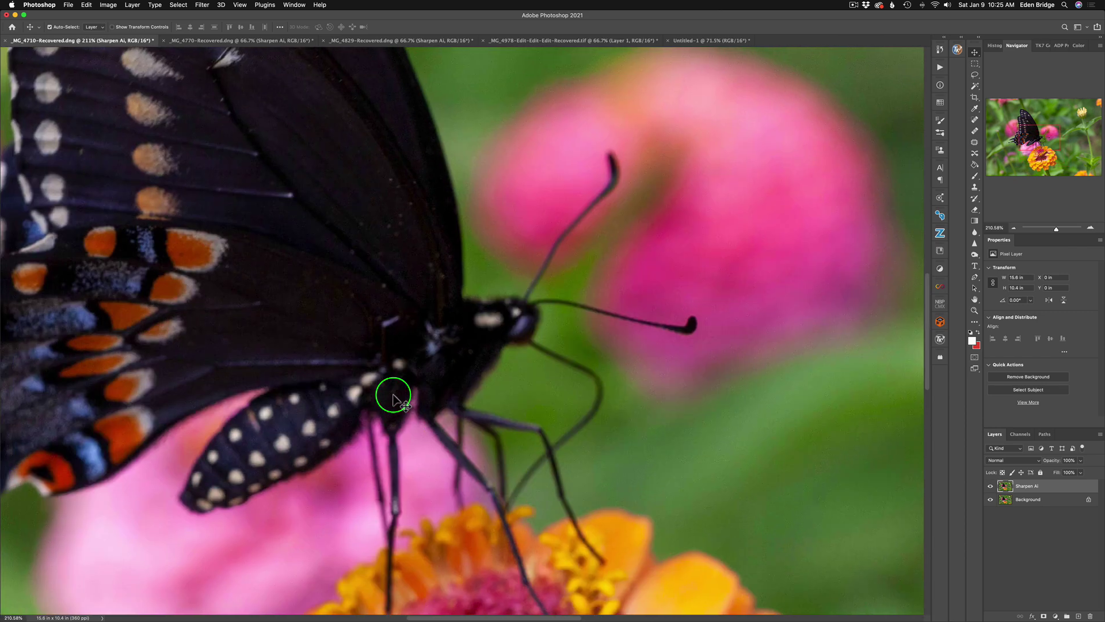
{"action": "left_click_drag", "start_coordinate": [395, 394], "coordinate": [514, 322]}
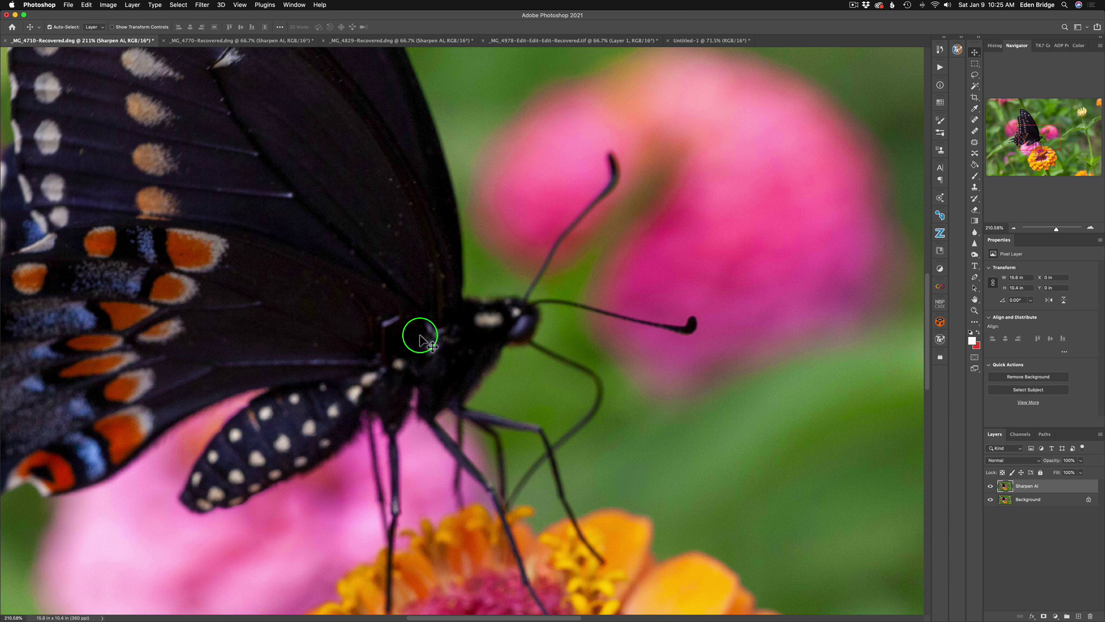
{"action": "scroll", "coordinate": [420, 338], "scroll_direction": "left", "scroll_amount": 5}
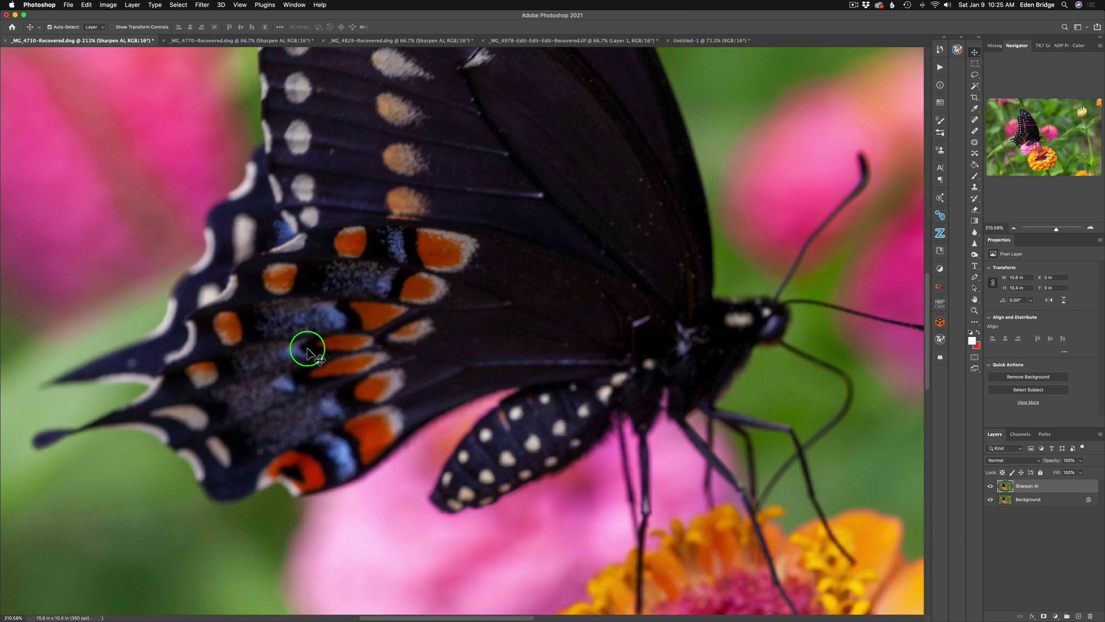
{"action": "scroll", "coordinate": [305, 341], "scroll_direction": "down", "scroll_amount": 10}
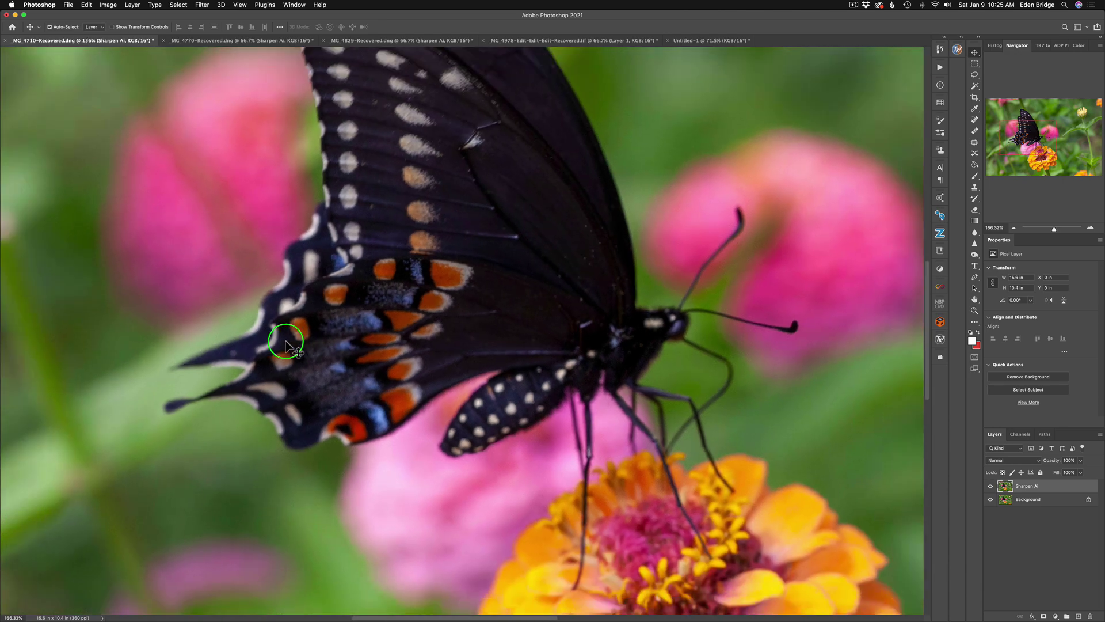
{"action": "scroll", "coordinate": [286, 345], "scroll_direction": "up", "scroll_amount": 1}
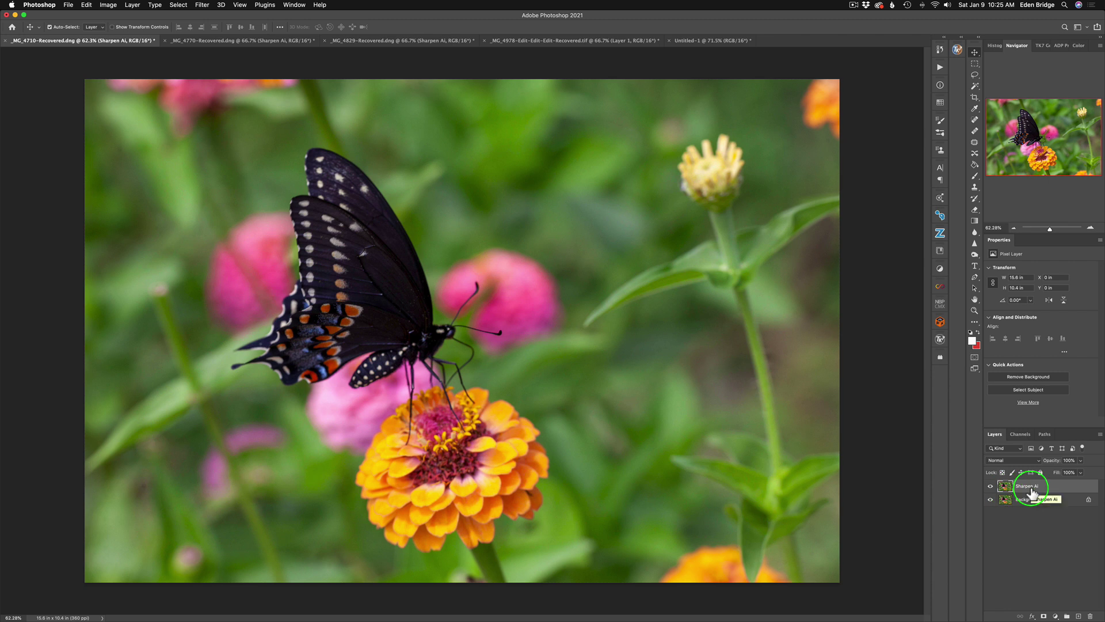
- Launch Filter > Topaz Labs > Topaz Sharpen AI on the Sharpen AI layer
{"action": "left_click", "coordinate": [202, 4]}
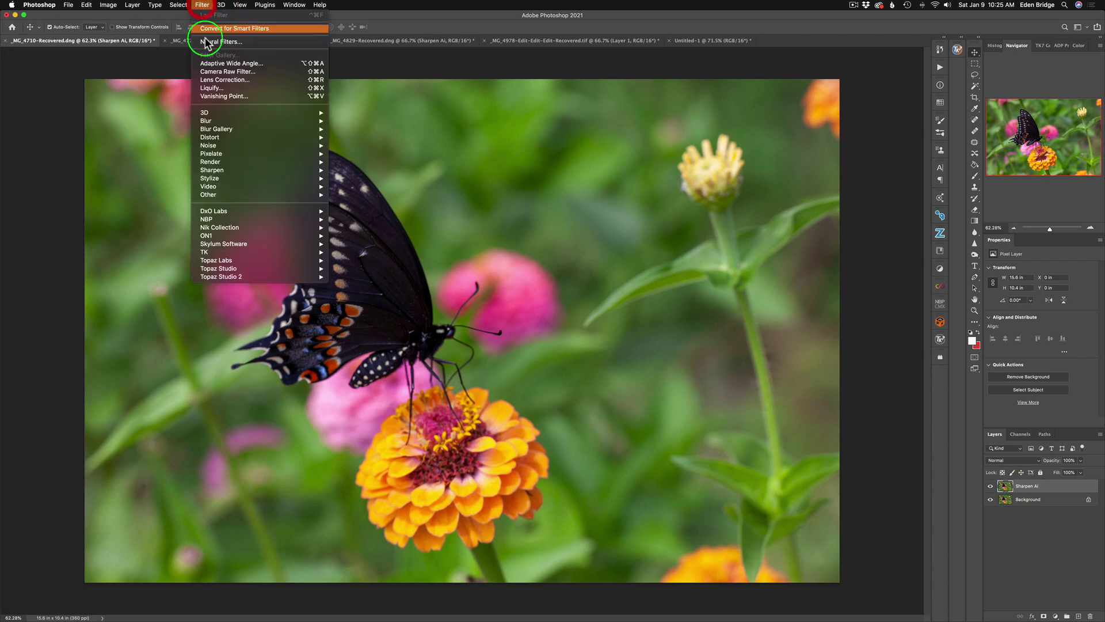
{"action": "mouse_move", "coordinate": [265, 260]}
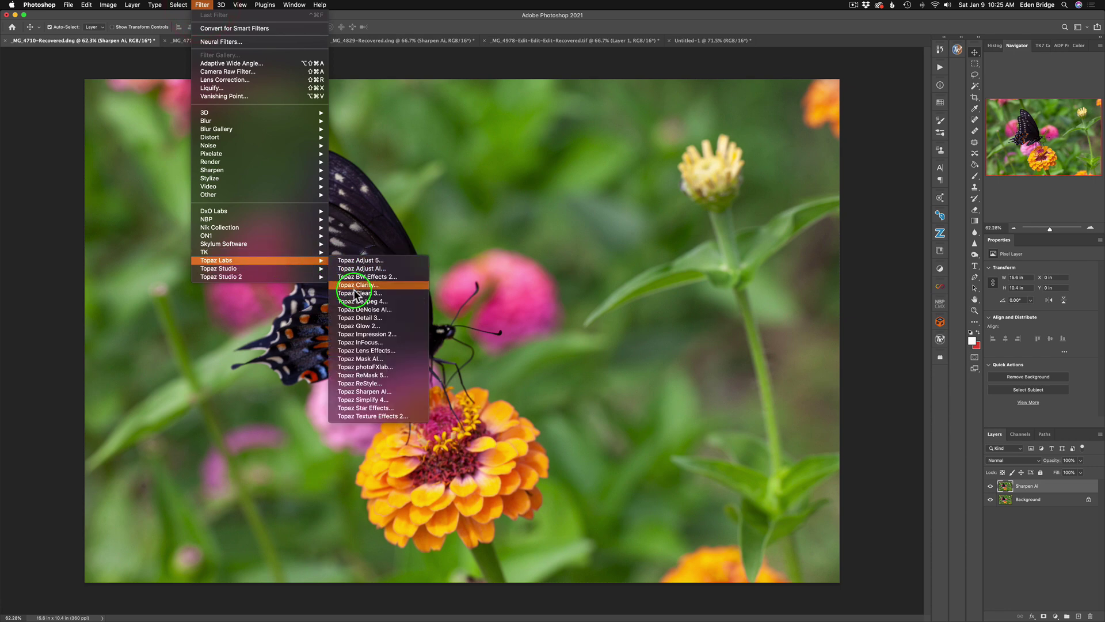
{"action": "left_click", "coordinate": [388, 392]}
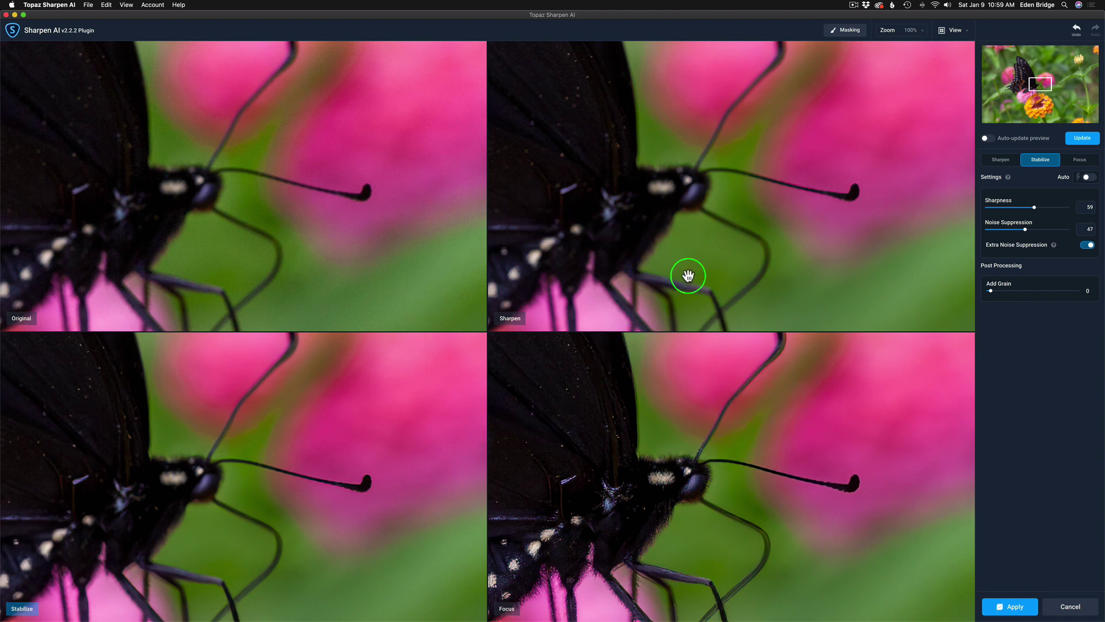
{"action": "left_click", "coordinate": [969, 33]}
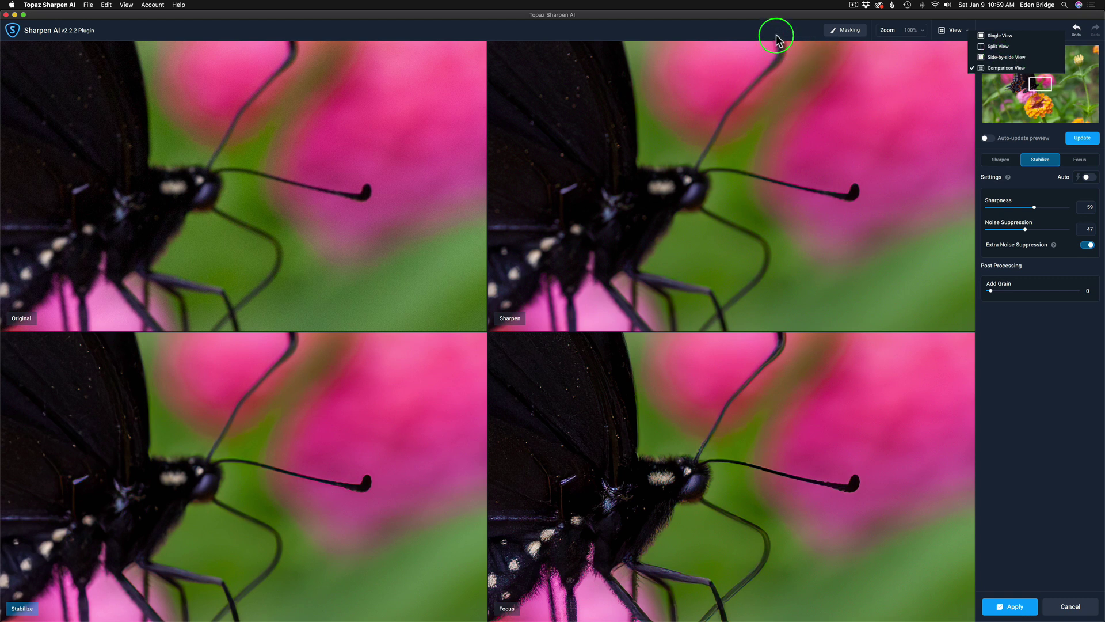
{"action": "left_click", "coordinate": [775, 35]}
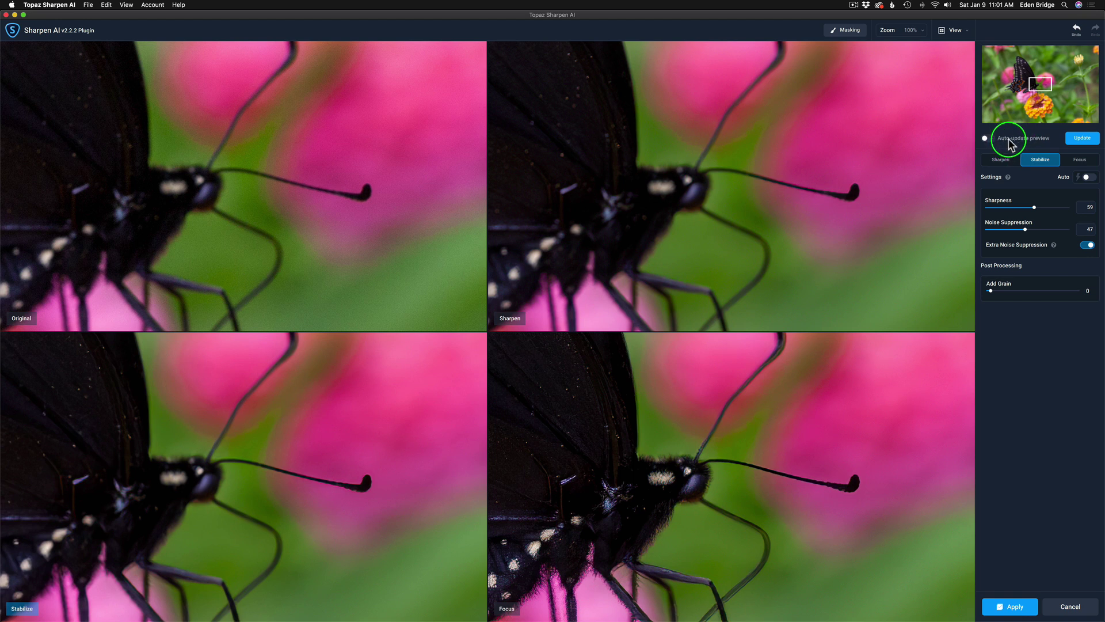
- Enable auto-update preview, try Sharpen and Stabilize, then settle on Focus with Auto (Sharpness 46, Noise Suppression 55)
{"action": "left_click", "coordinate": [986, 139]}
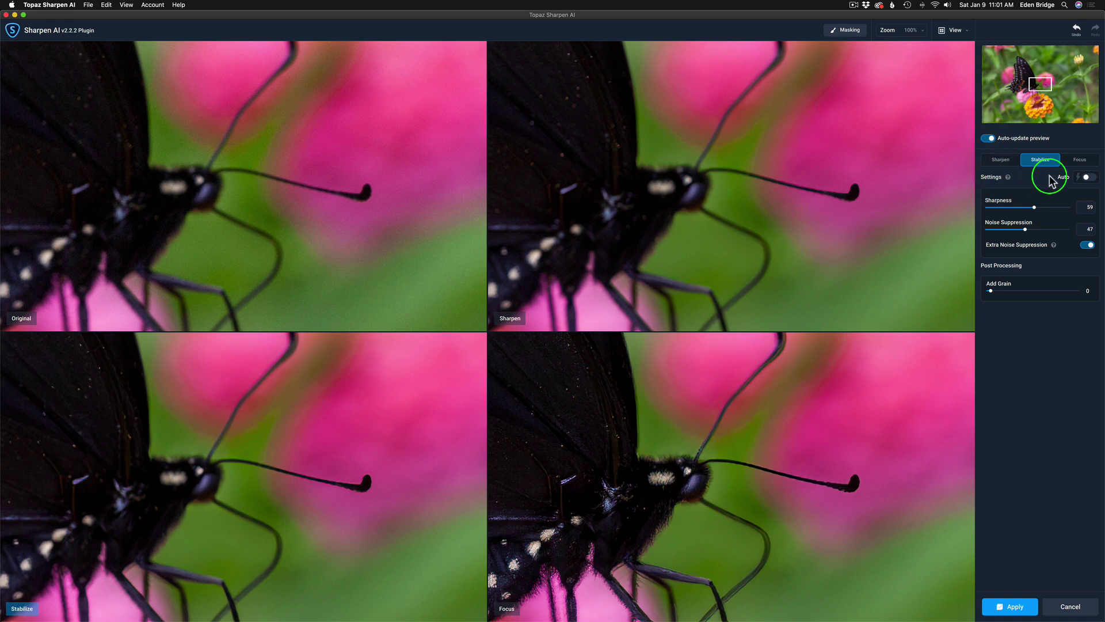
{"action": "left_click", "coordinate": [1087, 178]}
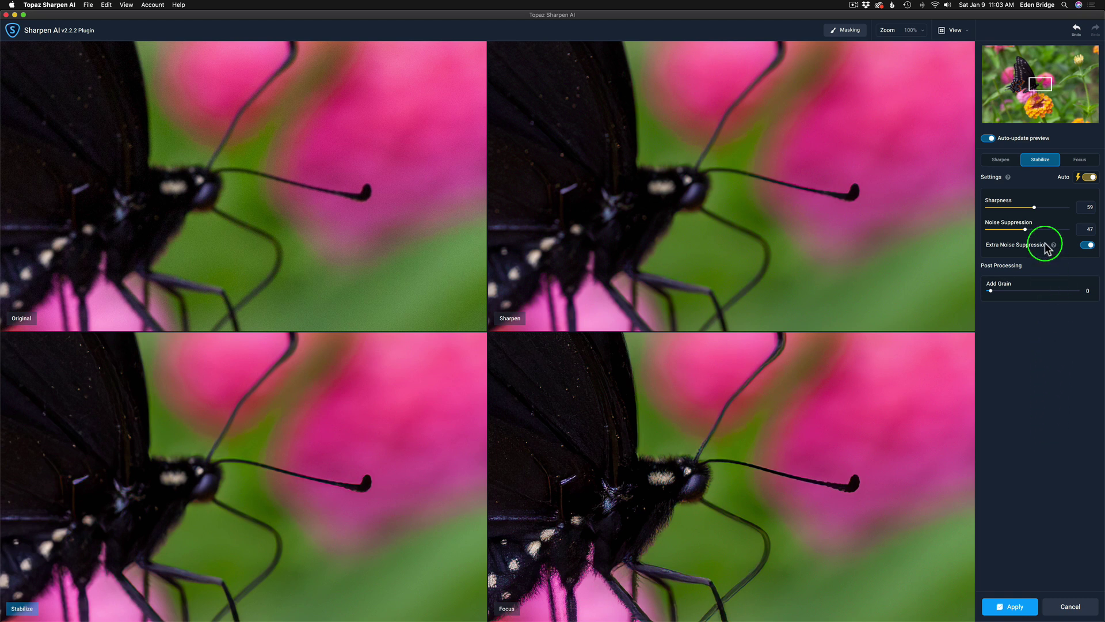
{"action": "left_click", "coordinate": [1005, 165]}
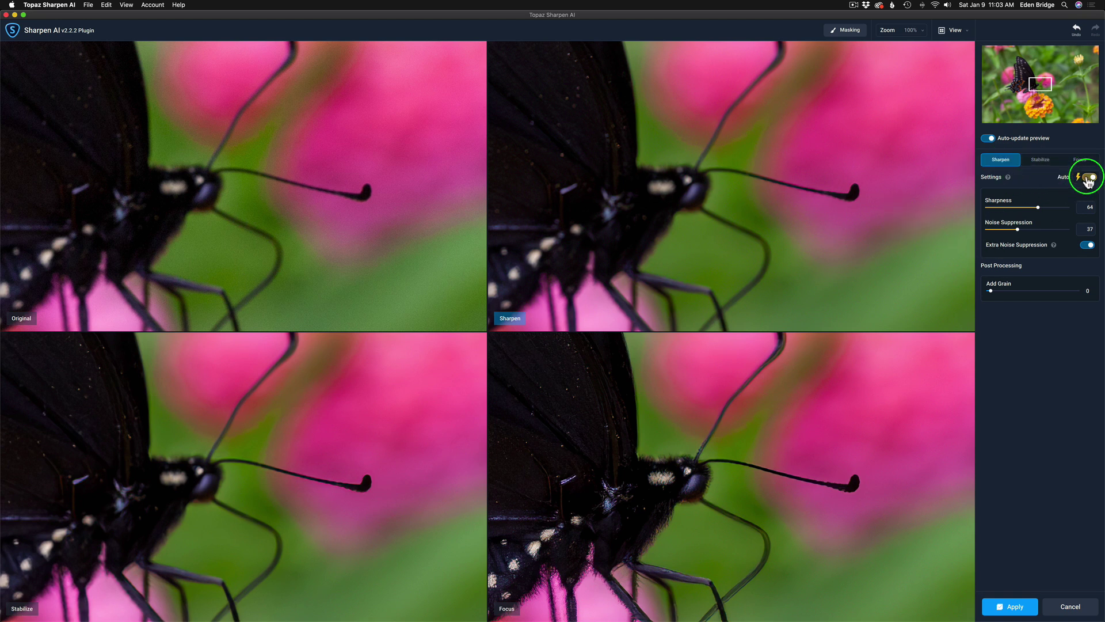
{"action": "left_click", "coordinate": [1044, 161]}
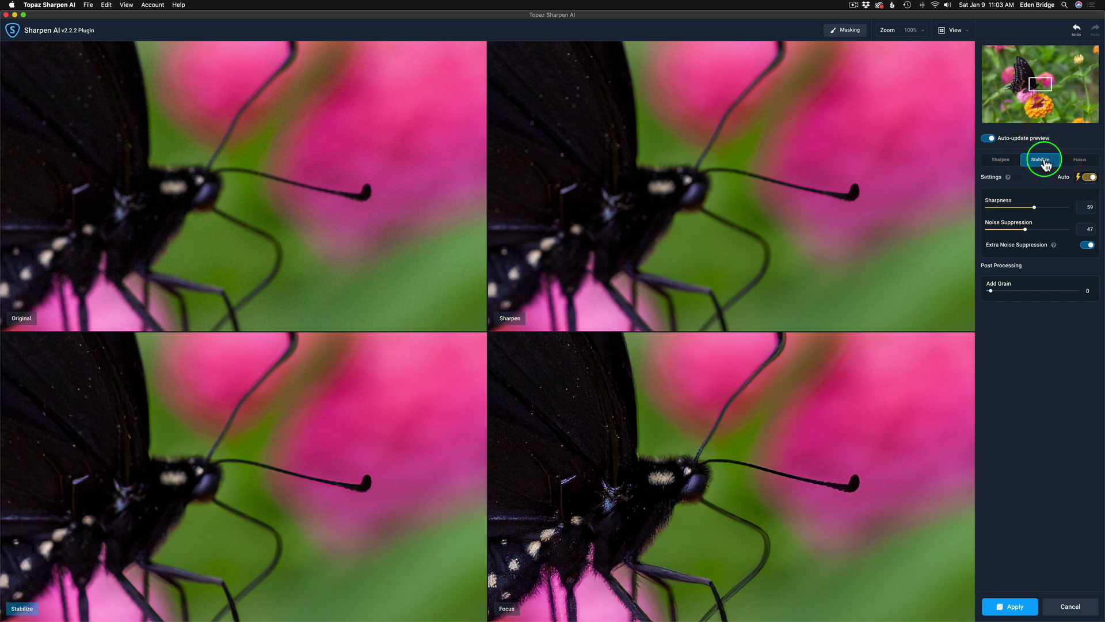
{"action": "left_click", "coordinate": [1079, 159]}
{"action": "left_click", "coordinate": [1087, 178]}
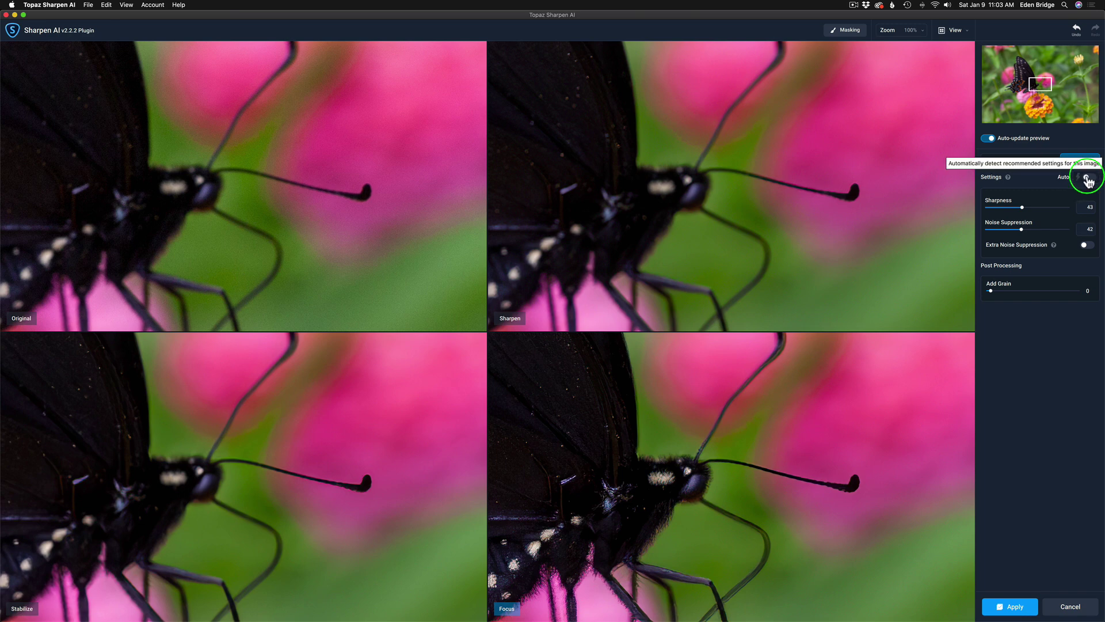
{"action": "left_click", "coordinate": [1088, 179]}
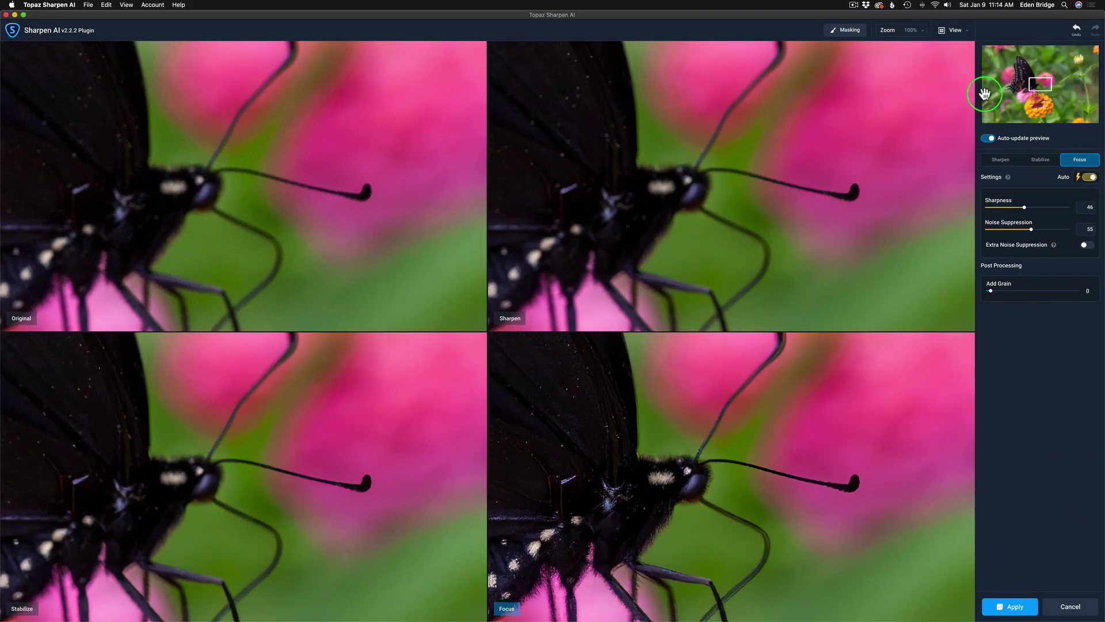
- Switch the preview layout to Side-by-side View, showing the Original beside the Focus preview
{"action": "left_click", "coordinate": [968, 37]}
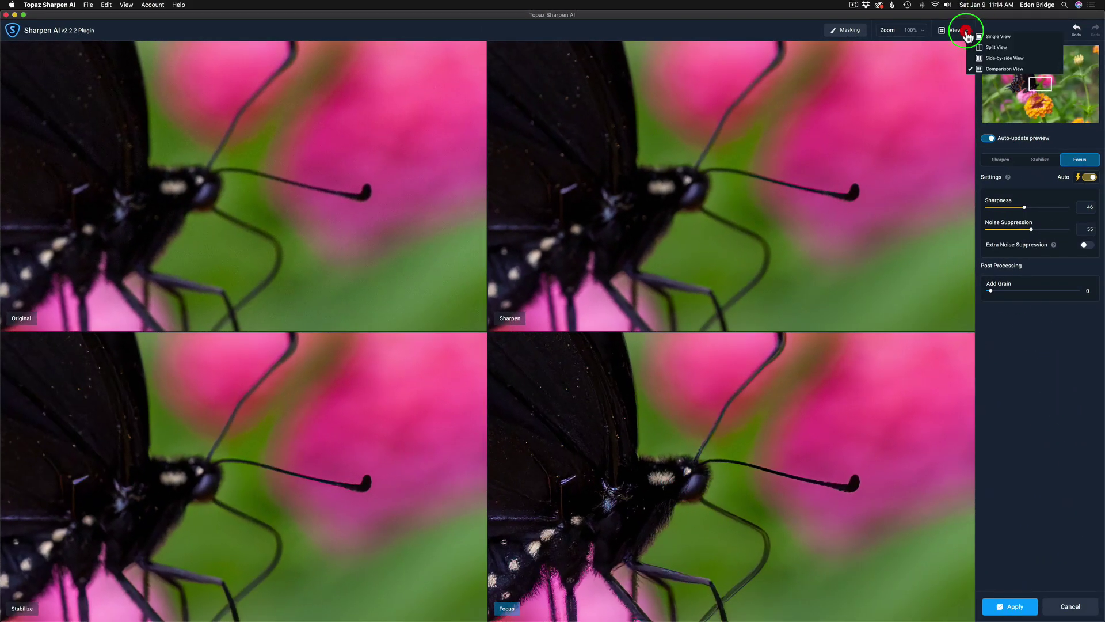
{"action": "left_click", "coordinate": [992, 58]}
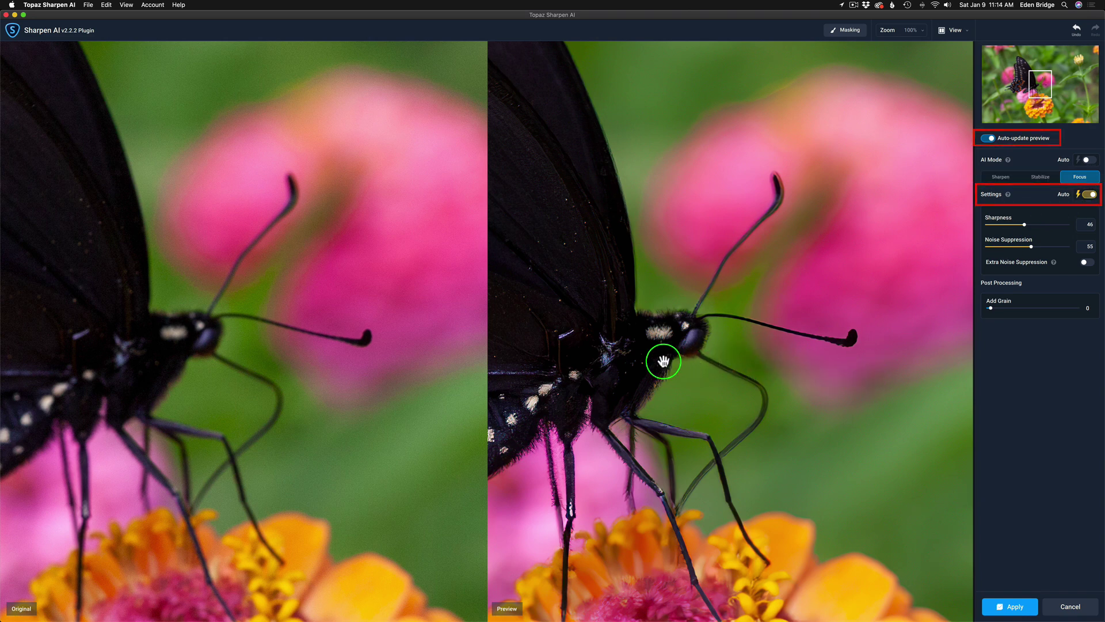
- Pan both panes down to the butterfly's spotted abdomen and the zinnia's centre
{"action": "left_click_drag", "start_coordinate": [637, 328], "coordinate": [733, 192]}
{"action": "left_click_drag", "start_coordinate": [671, 288], "coordinate": [646, 292]}
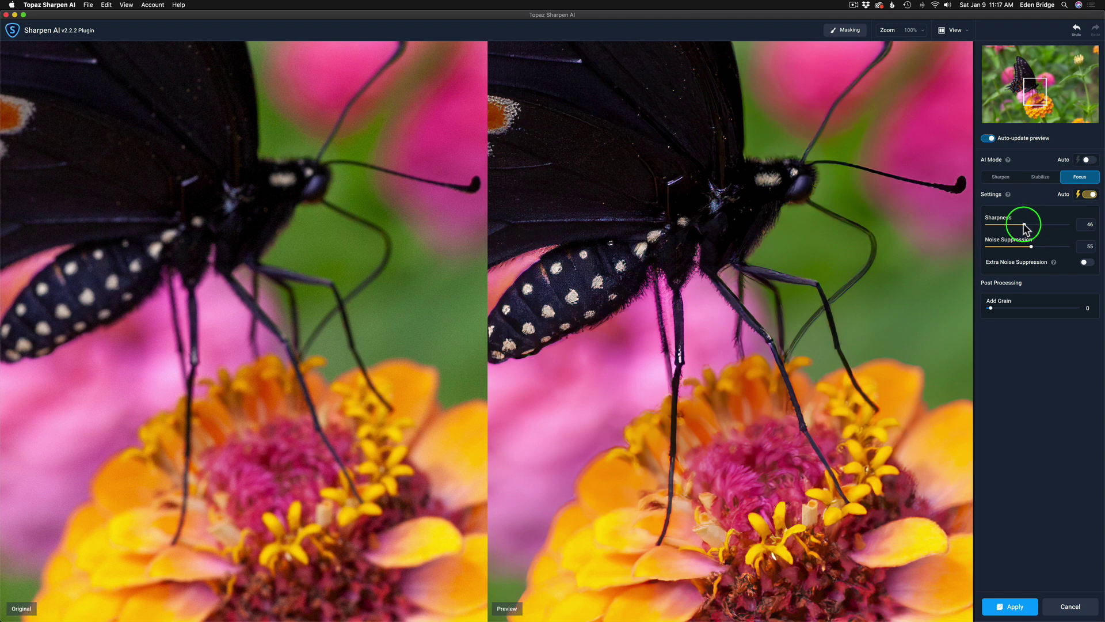
- Set Focus Sharpness manually to 91, keeping Noise Suppression at 55
{"action": "left_click_drag", "start_coordinate": [1025, 227], "coordinate": [1081, 226]}
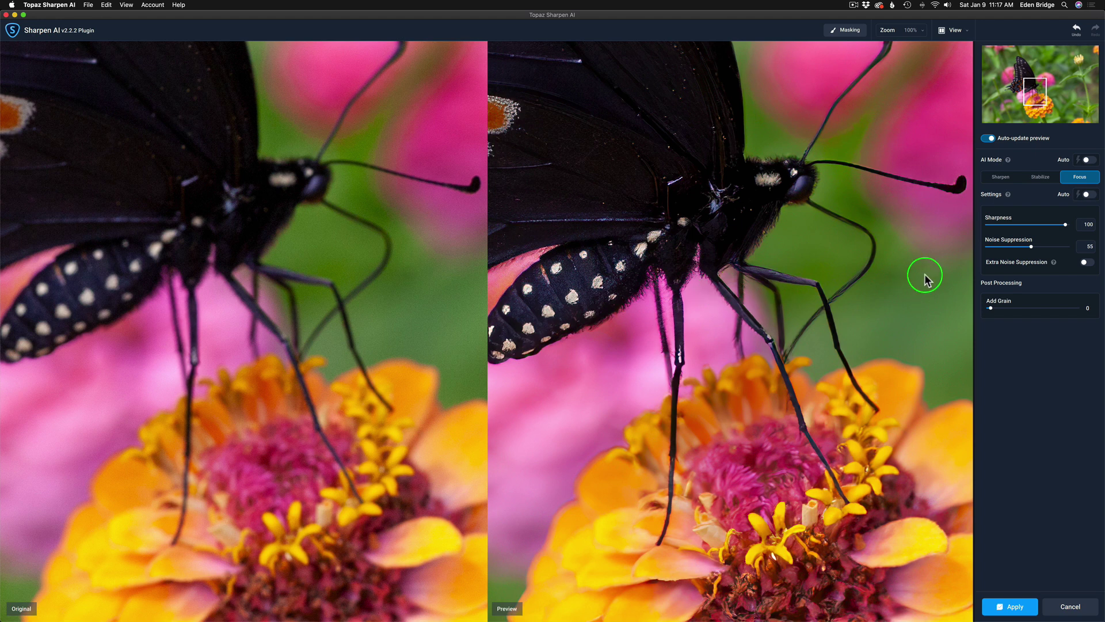
{"action": "left_click", "coordinate": [1087, 195]}
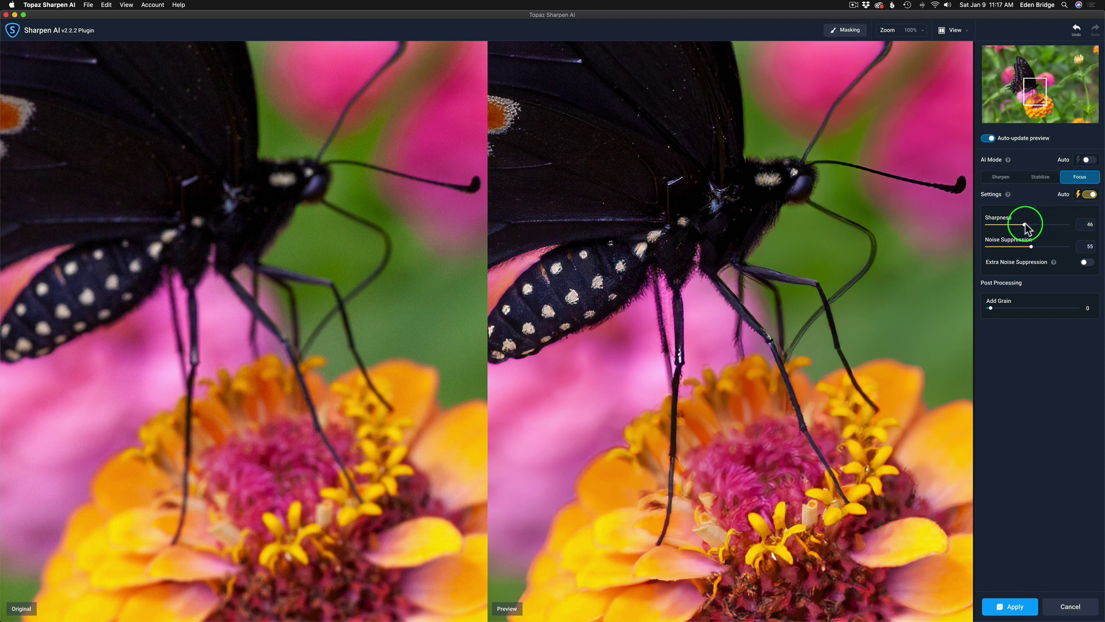
{"action": "left_click_drag", "start_coordinate": [1026, 226], "coordinate": [1082, 226]}
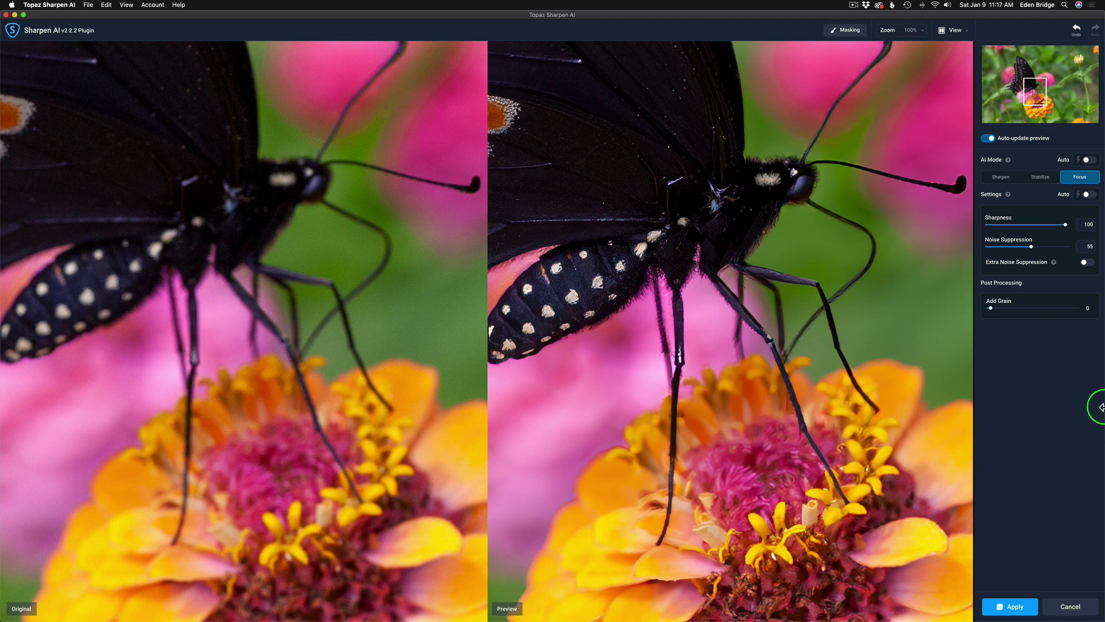
{"action": "left_click_drag", "start_coordinate": [1068, 225], "coordinate": [1058, 226]}
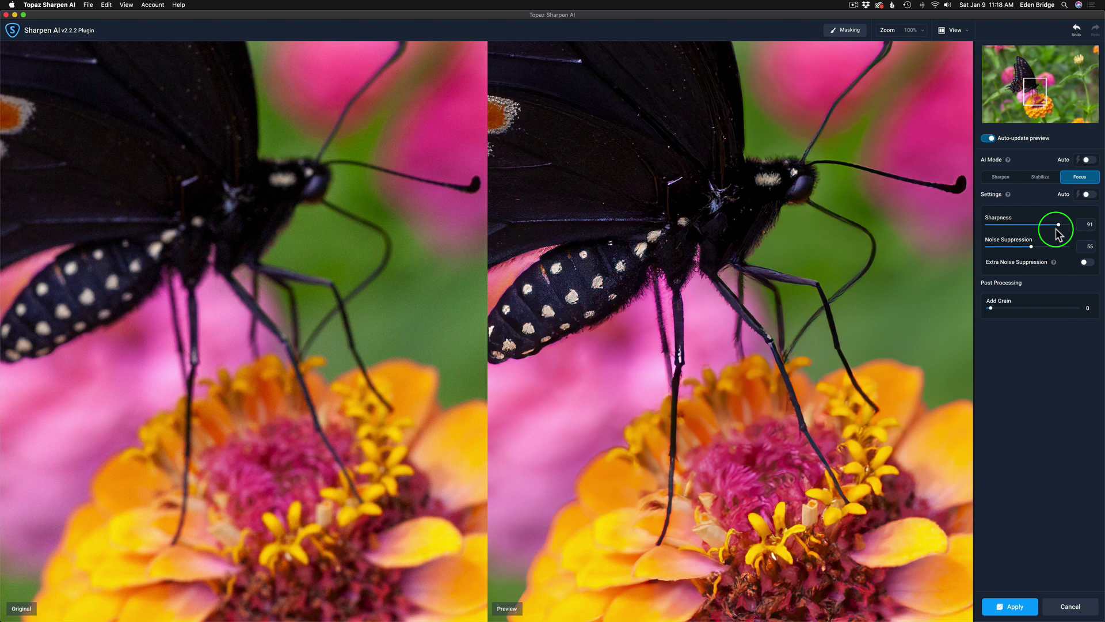
- Apply the Focus sharpening so a new Sharpen AI layer appears above the Background in Photoshop
{"action": "left_click", "coordinate": [1017, 609]}
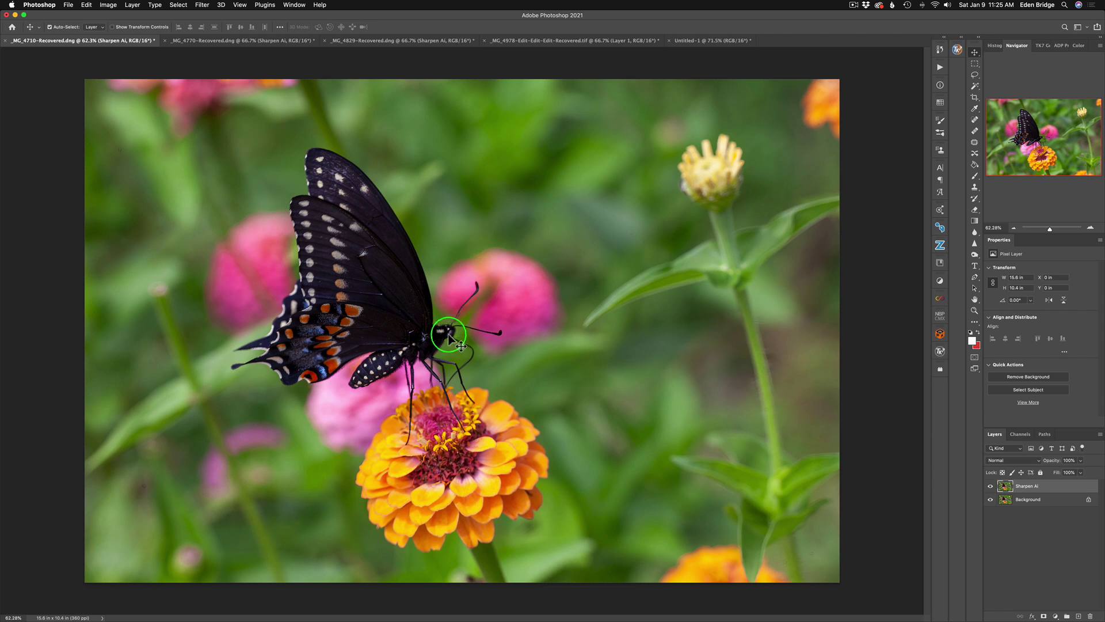
- Toggle the Sharpen AI layer against the original while zooming to about 162% on the butterfly
{"action": "left_click", "coordinate": [990, 487]}
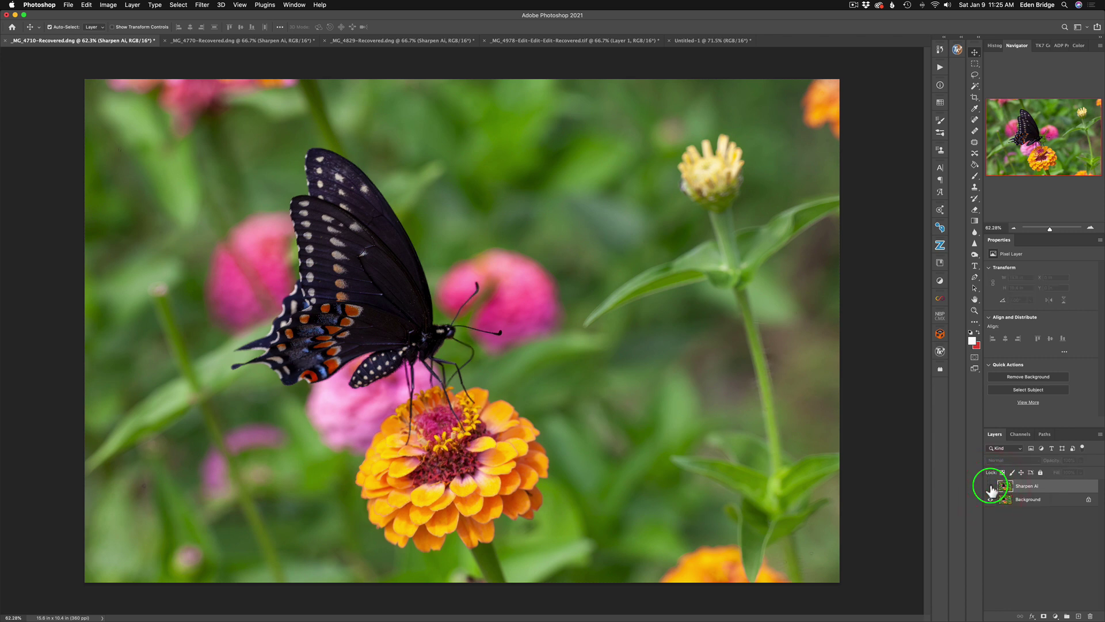
{"action": "left_click", "coordinate": [990, 486]}
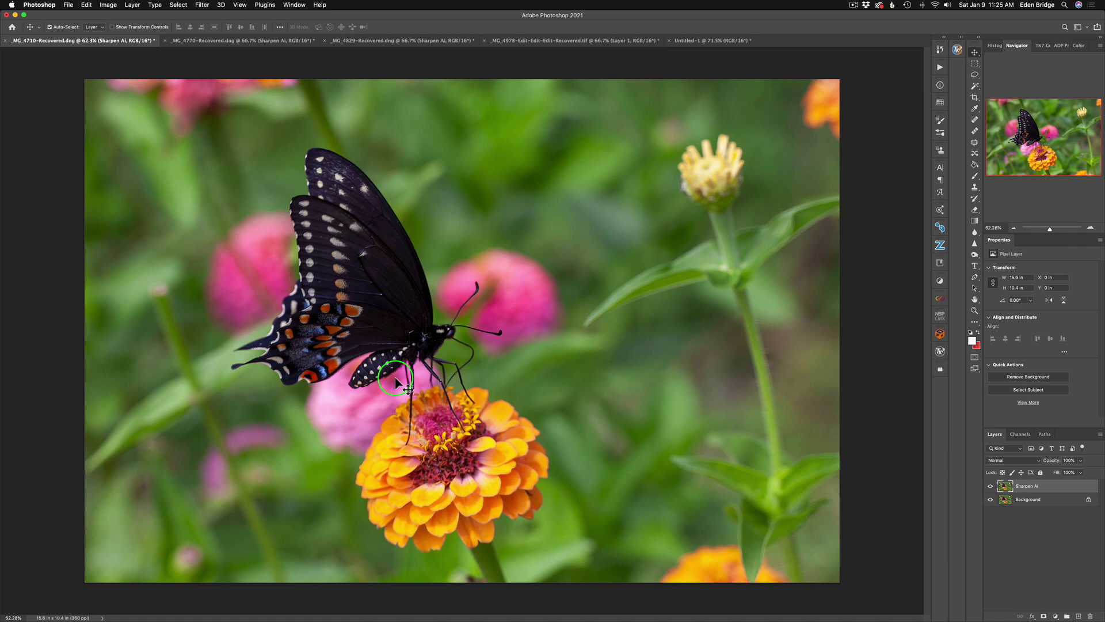
{"action": "scroll", "coordinate": [395, 376], "scroll_direction": "up", "scroll_amount": 5}
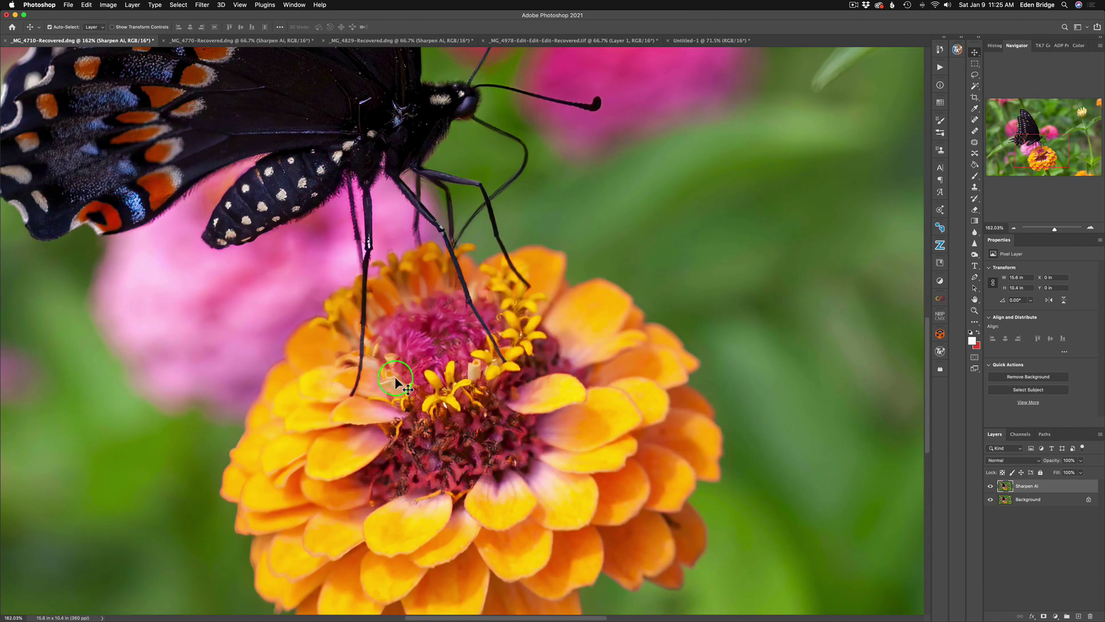
{"action": "scroll", "coordinate": [394, 376], "scroll_direction": "left", "scroll_amount": 3}
{"action": "scroll", "coordinate": [395, 376], "scroll_direction": "up", "scroll_amount": 2}
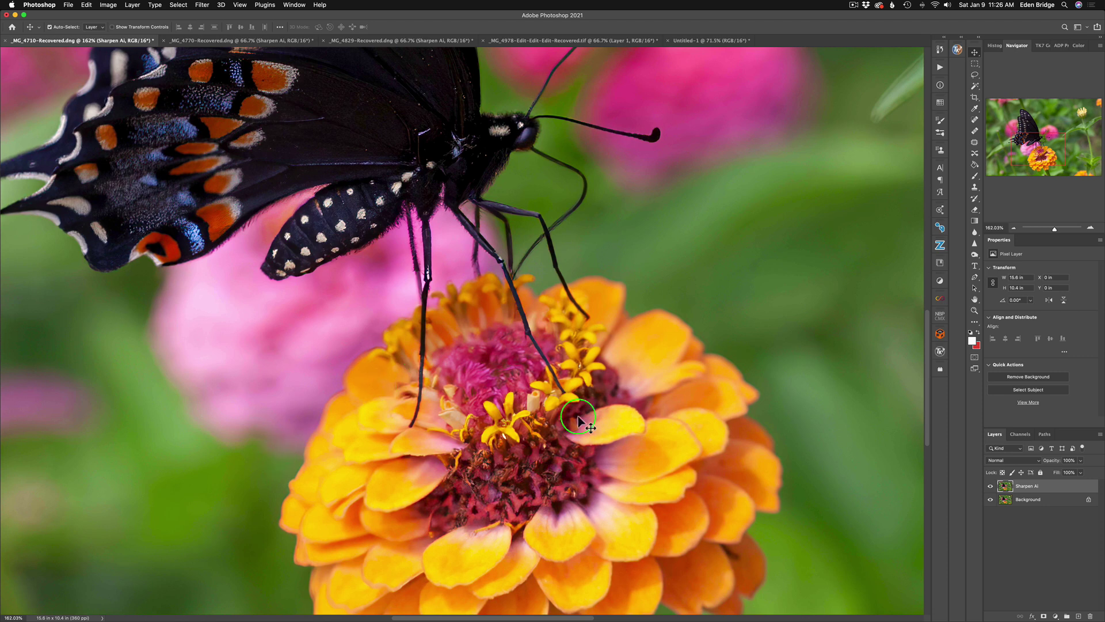
{"action": "left_click", "coordinate": [990, 488]}
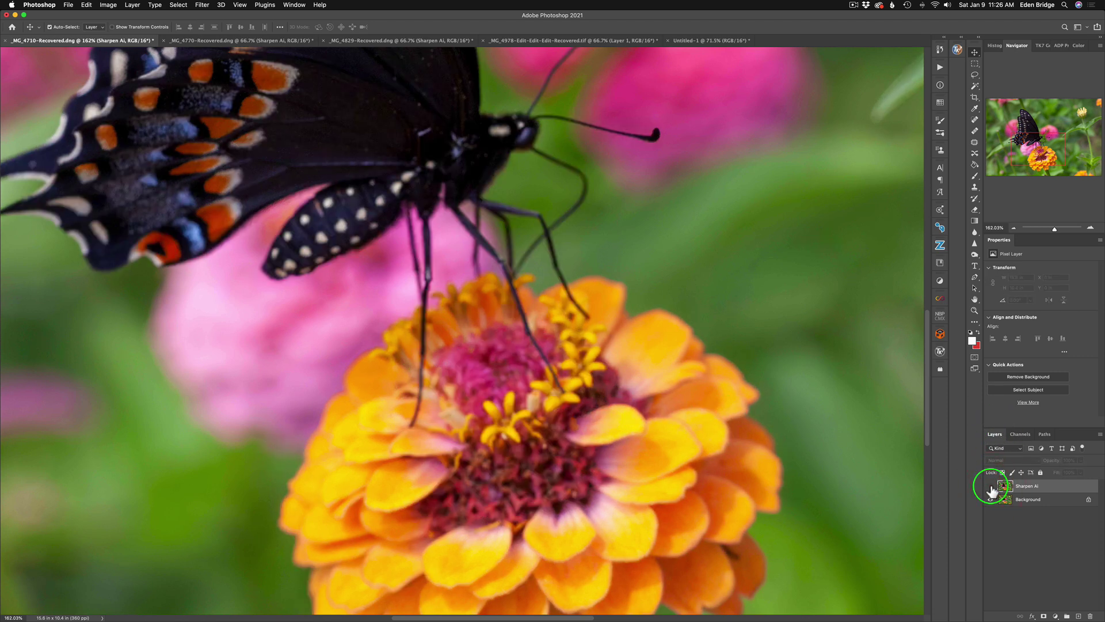
{"action": "left_click", "coordinate": [990, 489]}
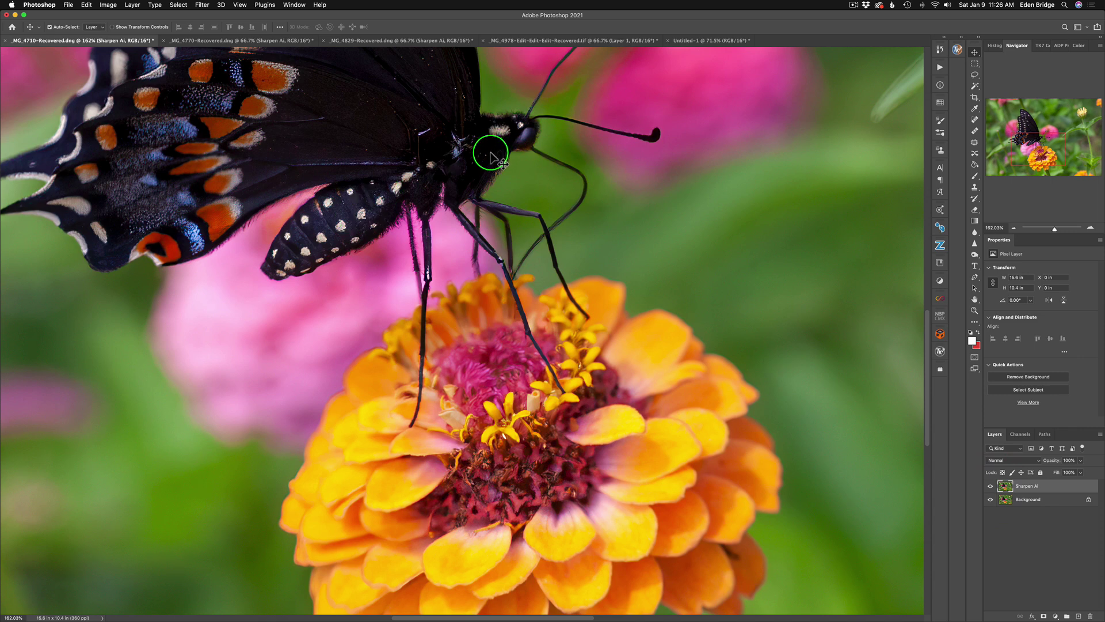
{"action": "left_click", "coordinate": [991, 487]}
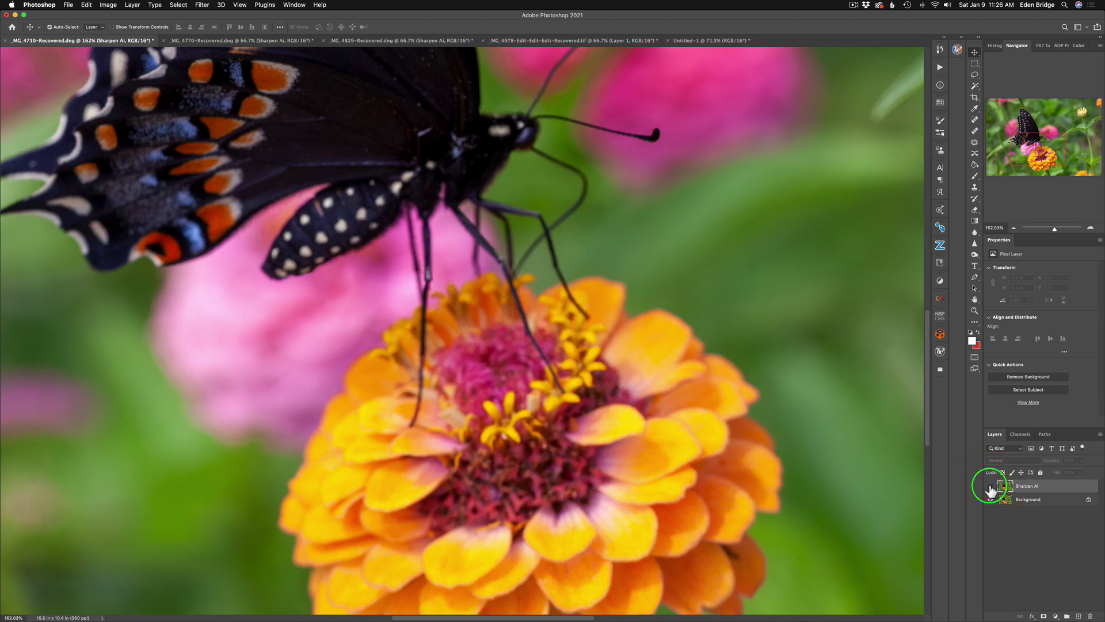
{"action": "left_click", "coordinate": [991, 488]}
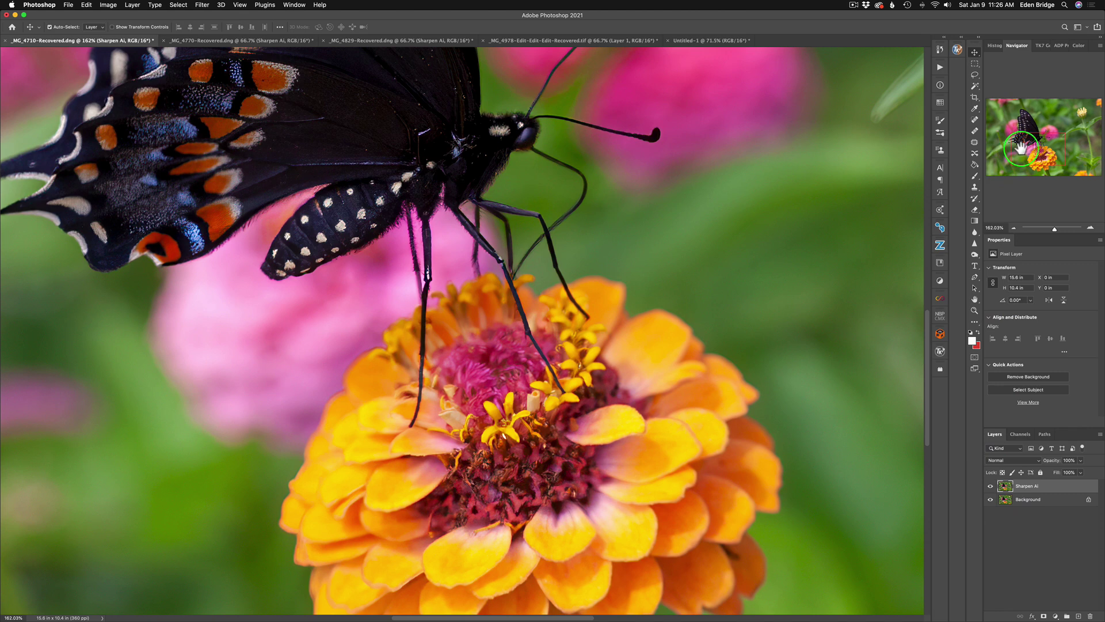
- Zoom to 200% then 300%, toggling the Sharpen AI layer to compare legs and zinnia stamens
{"action": "left_click", "coordinate": [1091, 228]}
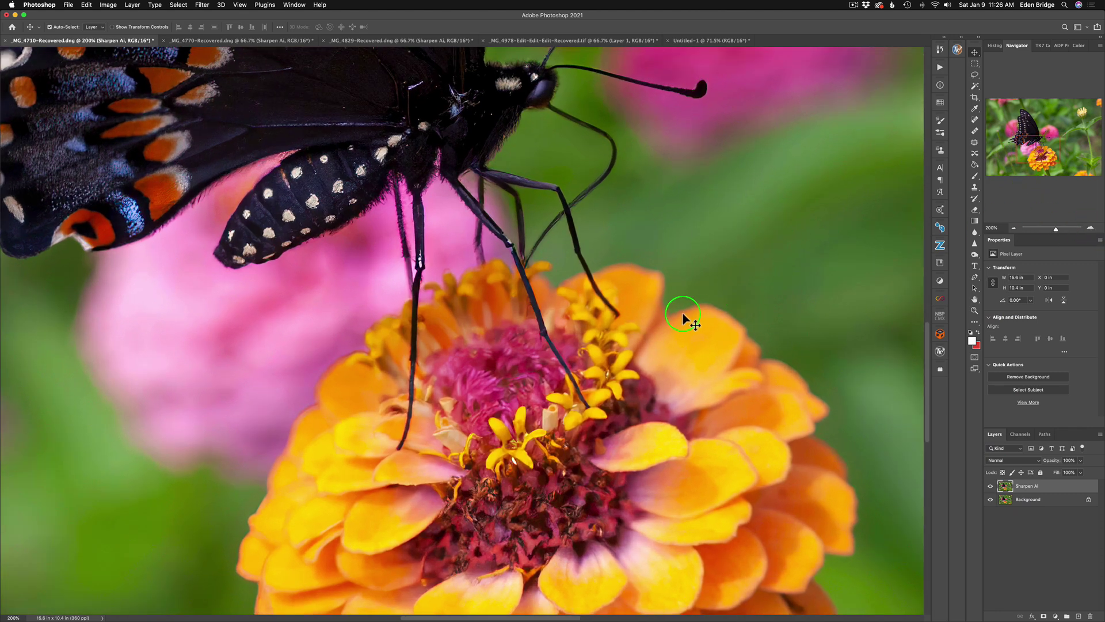
{"action": "left_click", "coordinate": [990, 489]}
{"action": "left_click", "coordinate": [991, 487]}
{"action": "left_click", "coordinate": [1090, 230]}
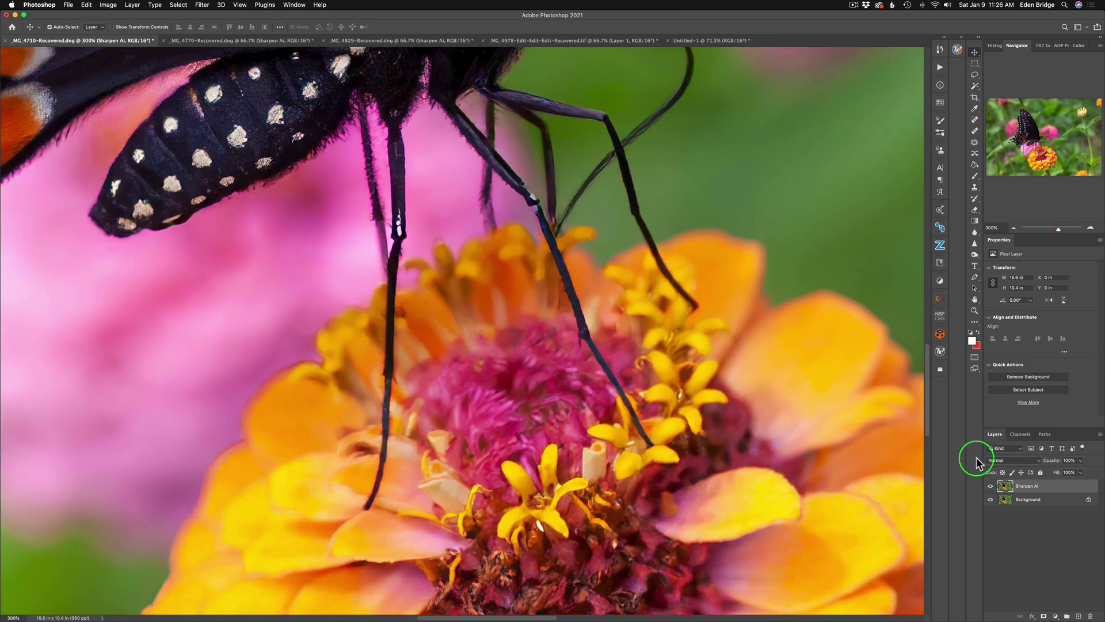
{"action": "left_click", "coordinate": [991, 487]}
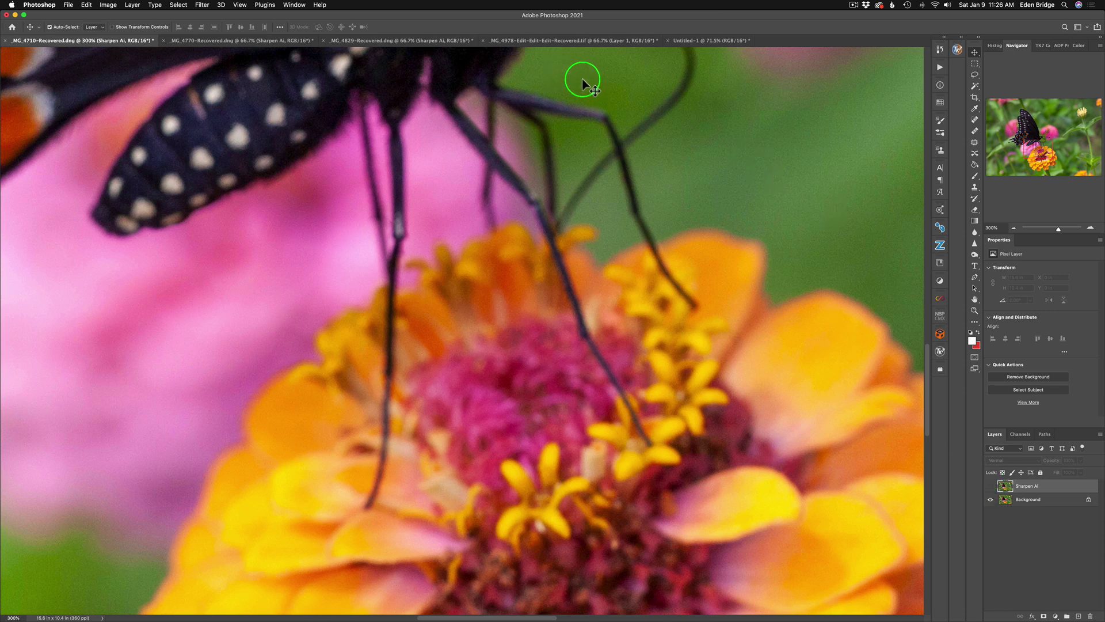
{"action": "left_click", "coordinate": [991, 487]}
{"action": "left_click", "coordinate": [990, 487]}
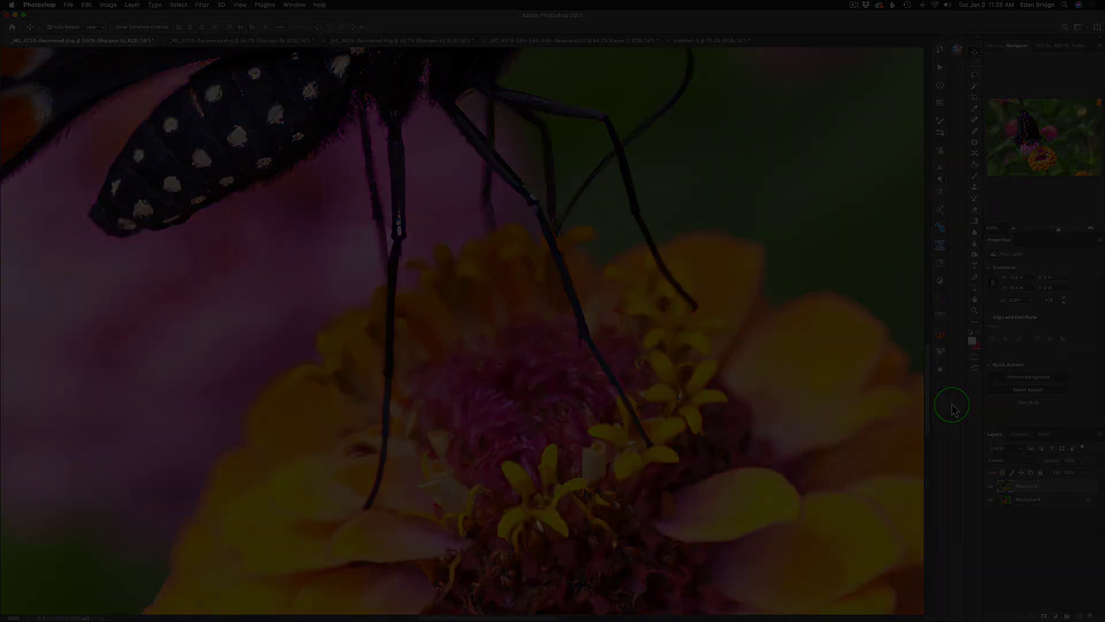